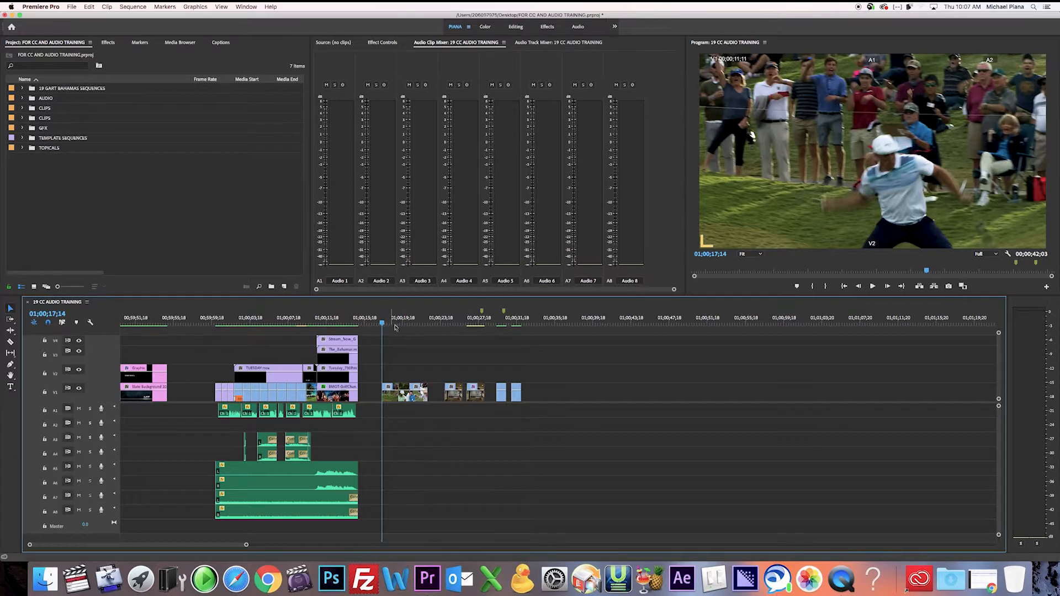
Play the three ungraded golf clips from 01;00;17;14 to check the interlaced footage.
key("space")
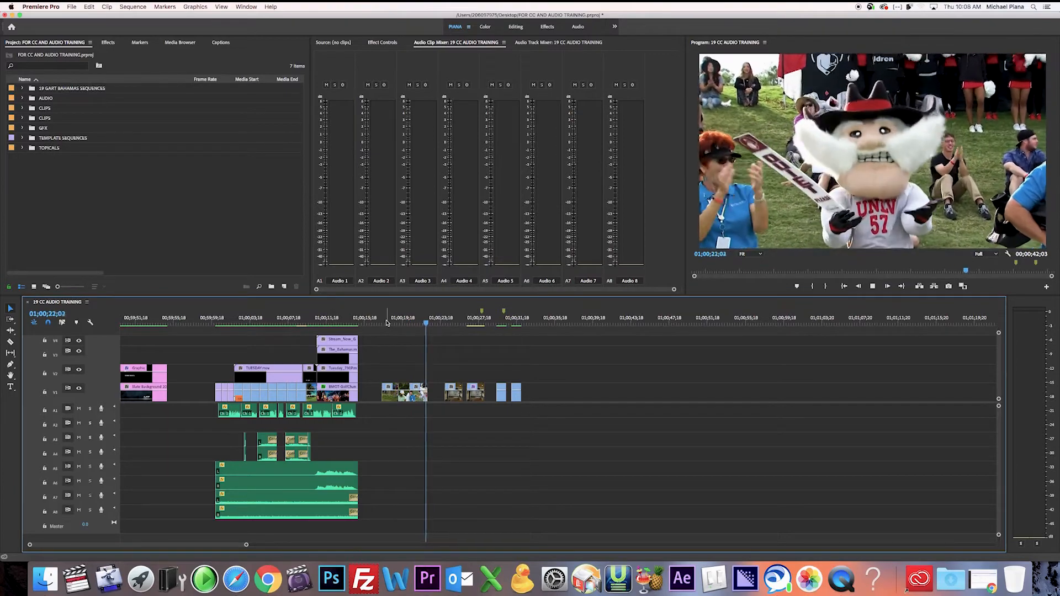
left_click(382, 323)
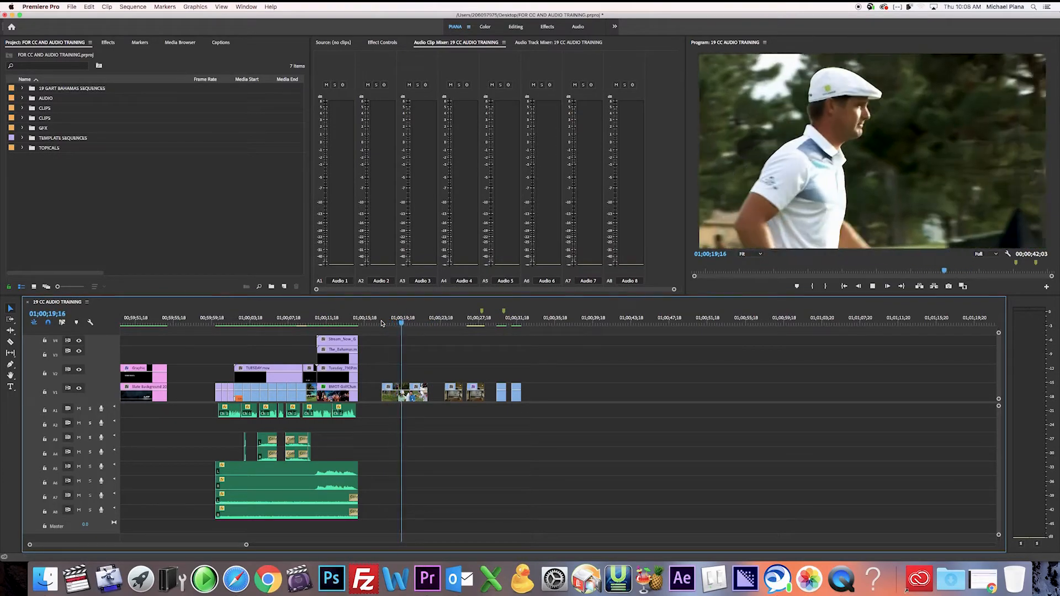
key("space")
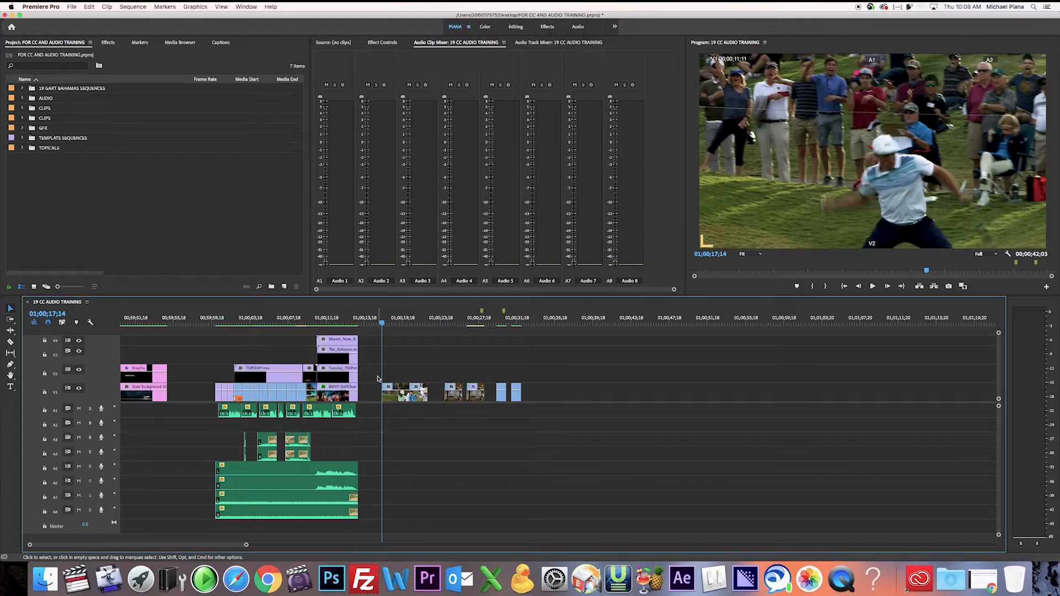
Set the field options of the three golf clips after the main edit to Always Deinterlace.
left_click_drag(375, 381, 422, 399)
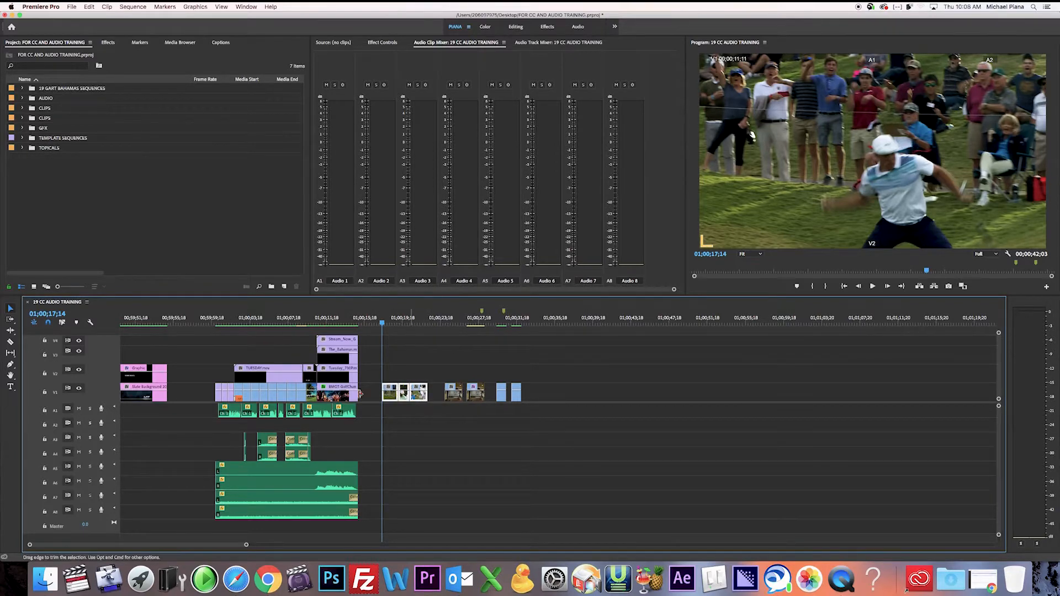
right_click(415, 393)
left_click(442, 467)
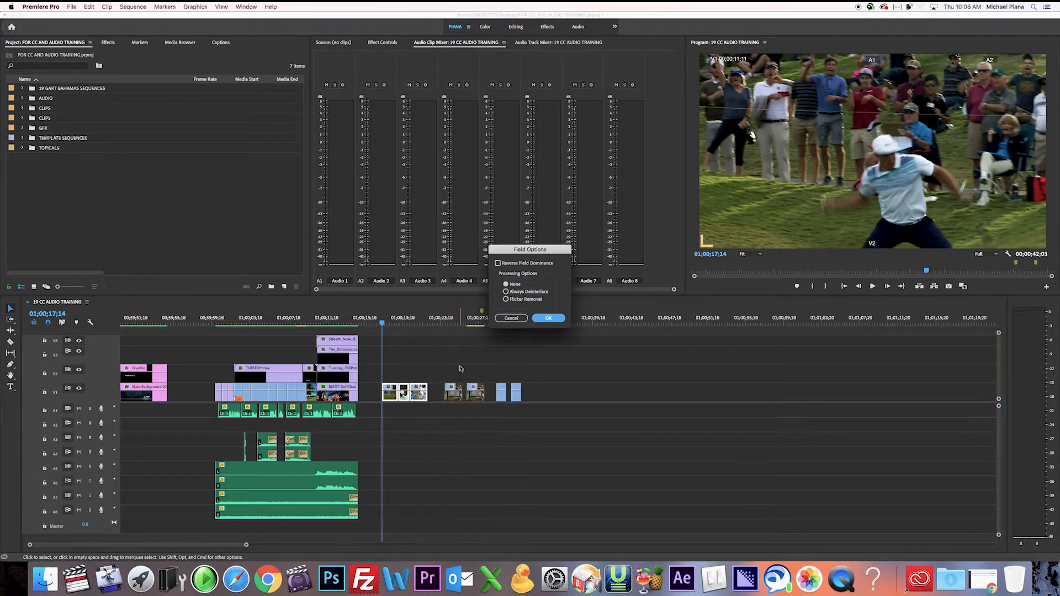
left_click(505, 292)
left_click(549, 319)
left_click(433, 335)
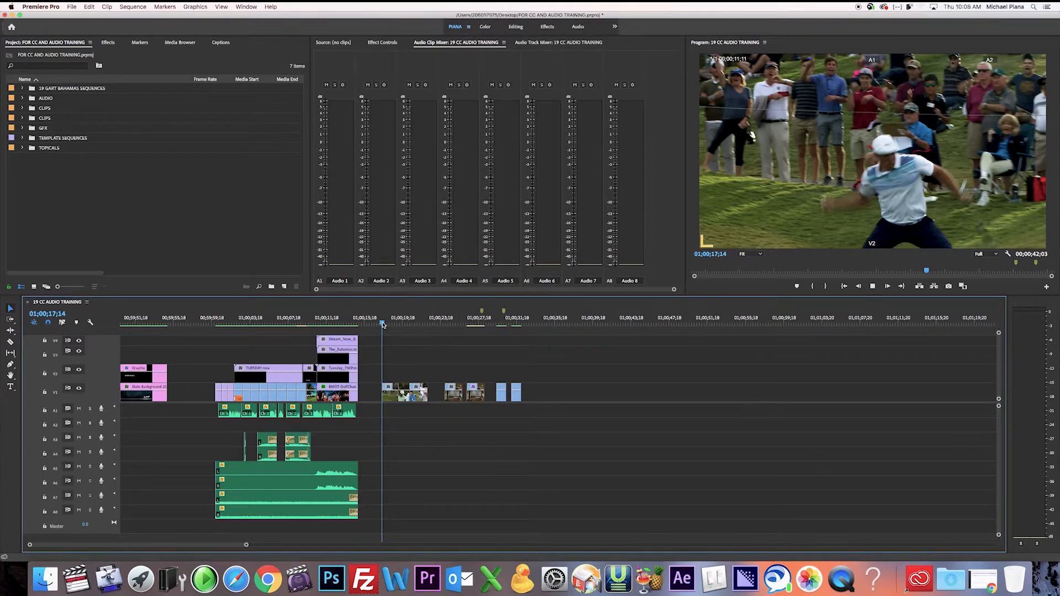
Play the deinterlaced clips, park the playhead at 01;00;18;06 with the first golf clip selected, and switch to the Color workspace.
key("space")
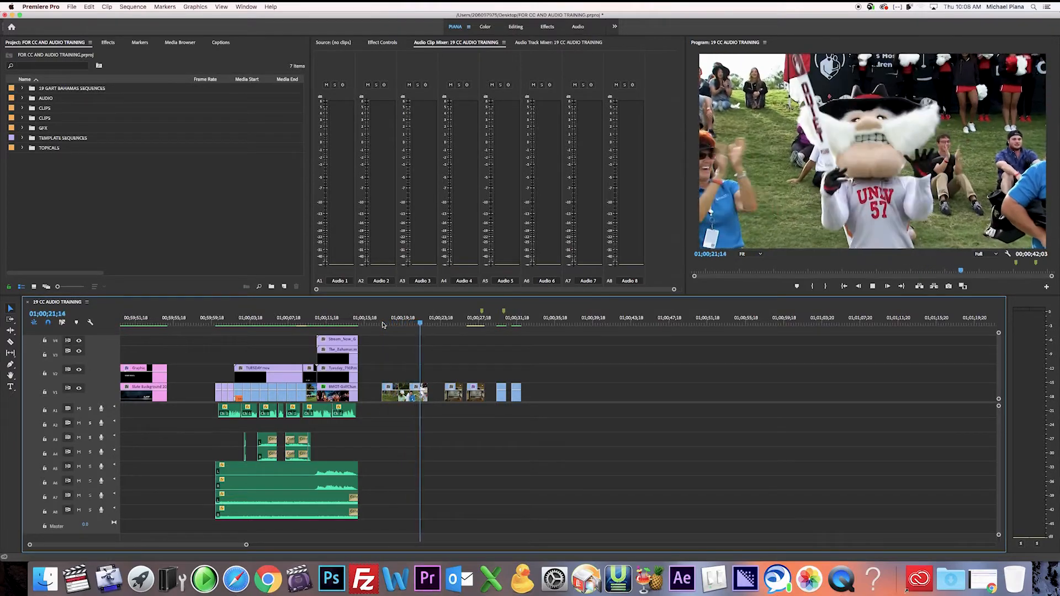
left_click_drag(384, 323, 390, 321)
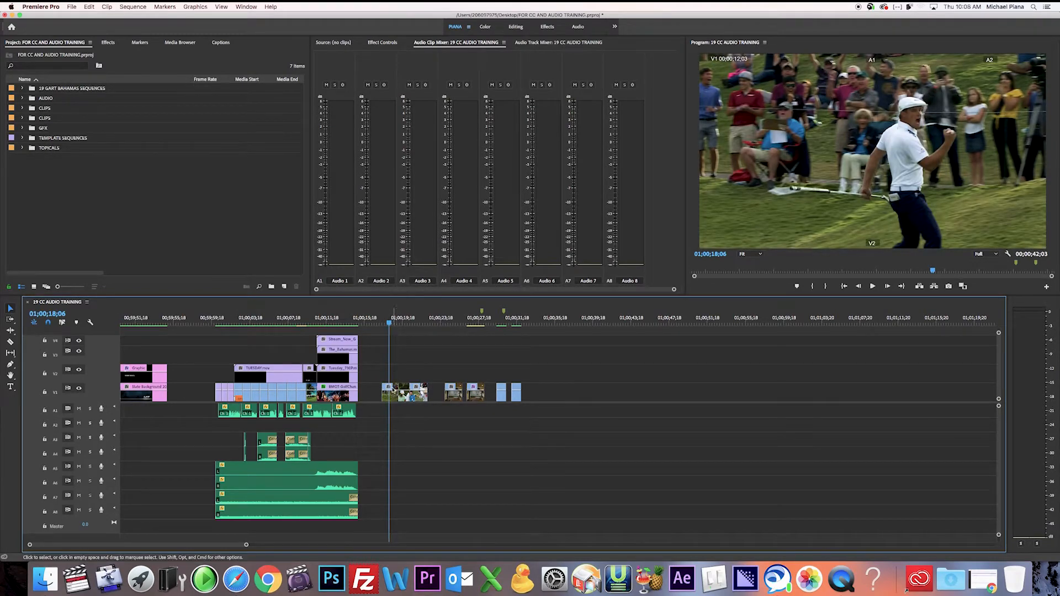
left_click(391, 389)
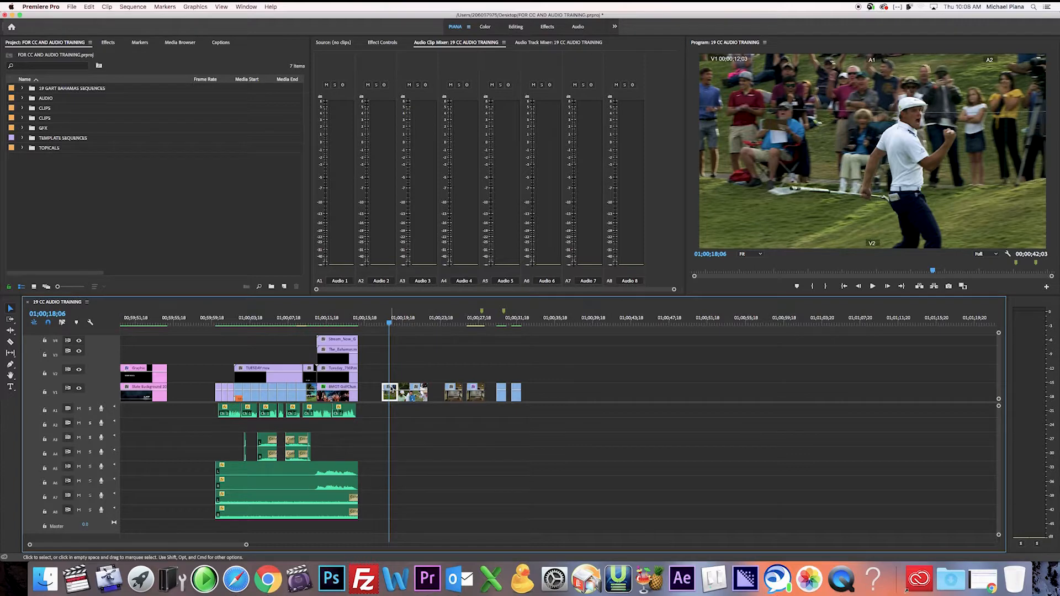
left_click(486, 28)
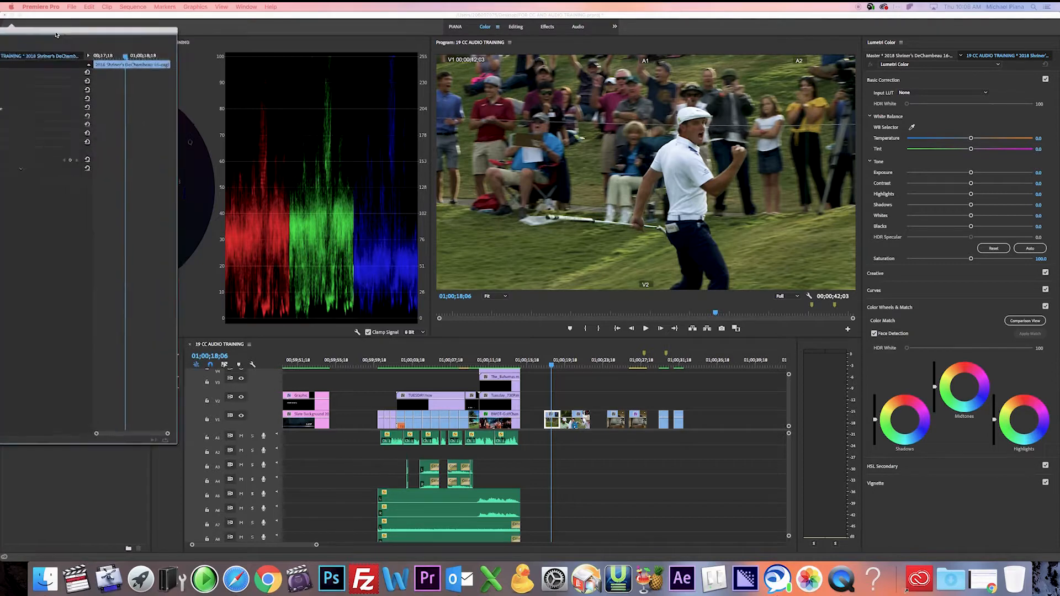
Move the floating Effect Controls window fully into view and shrink it so it no longer covers the Effects panel and timeline.
left_click_drag(56, 35, 193, 19)
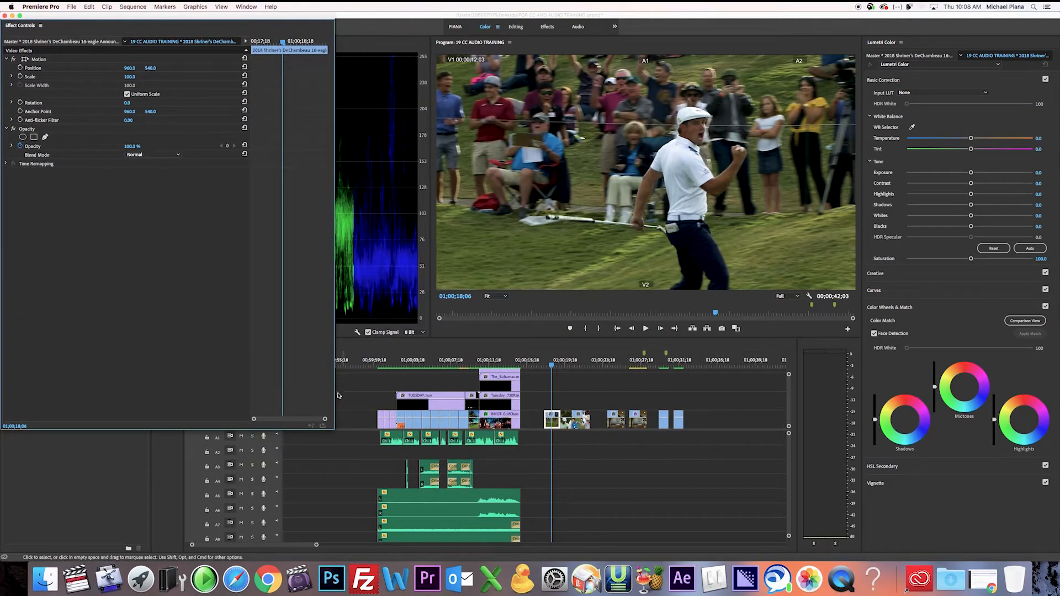
left_click_drag(334, 429, 286, 325)
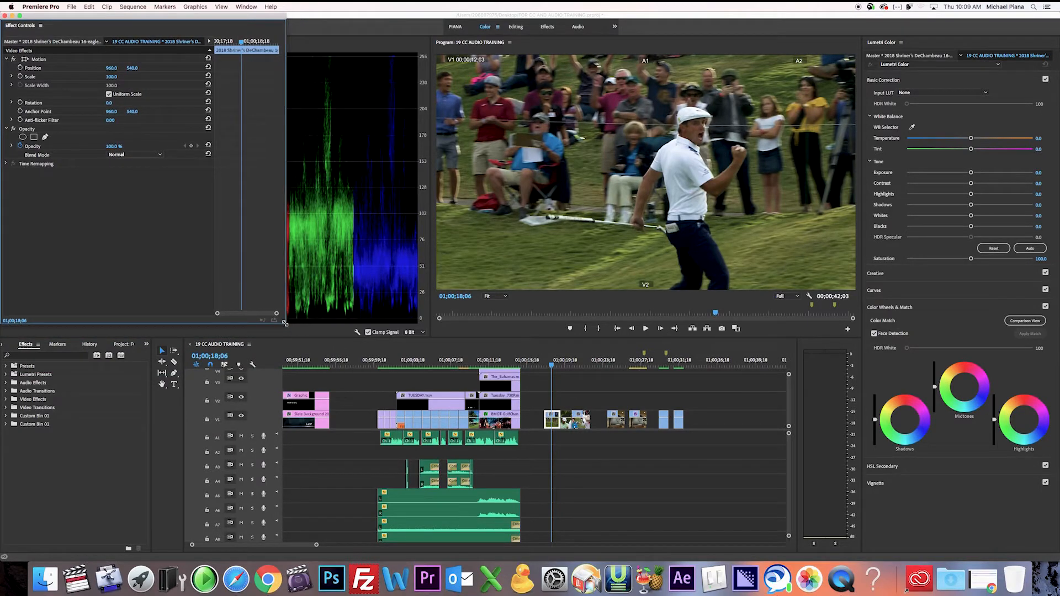
left_click(552, 365)
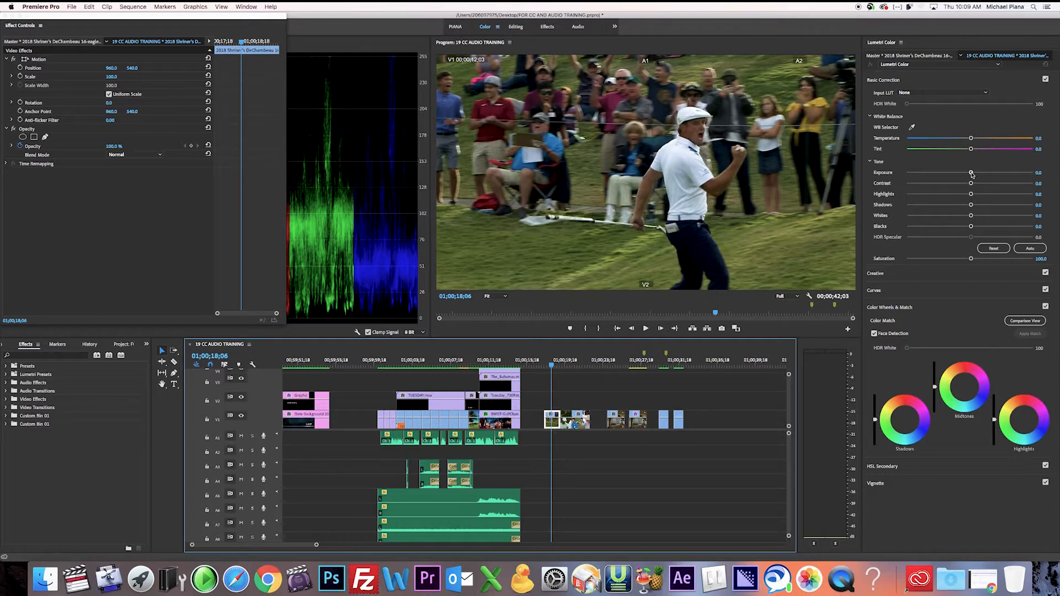
Grade the first golf clip in Lumetri Color with Exposure 1.2, Contrast 41.0 and Saturation about 110.
left_click_drag(972, 174, 985, 175)
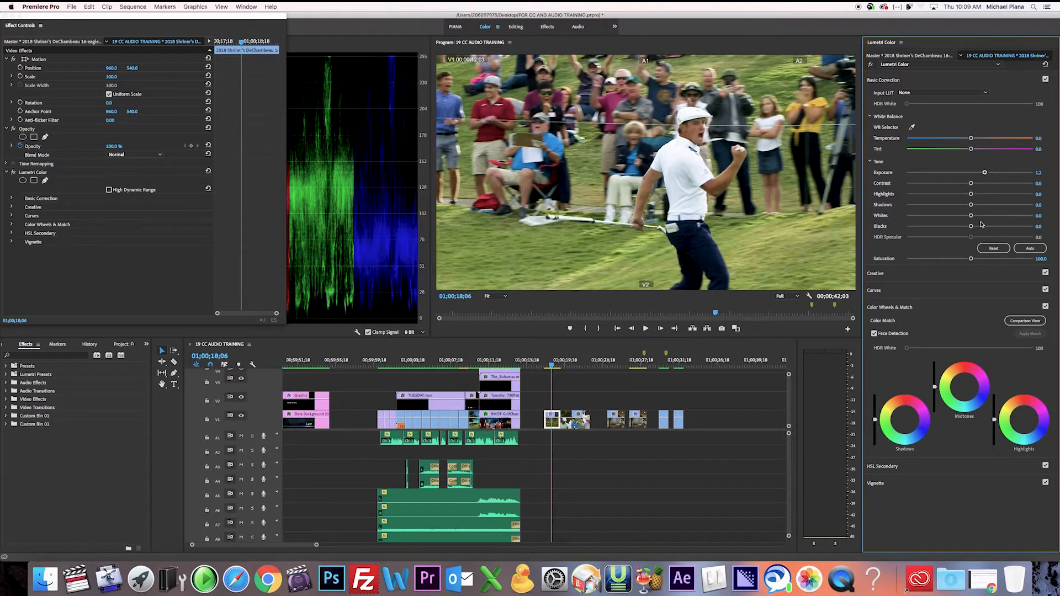
left_click(902, 308)
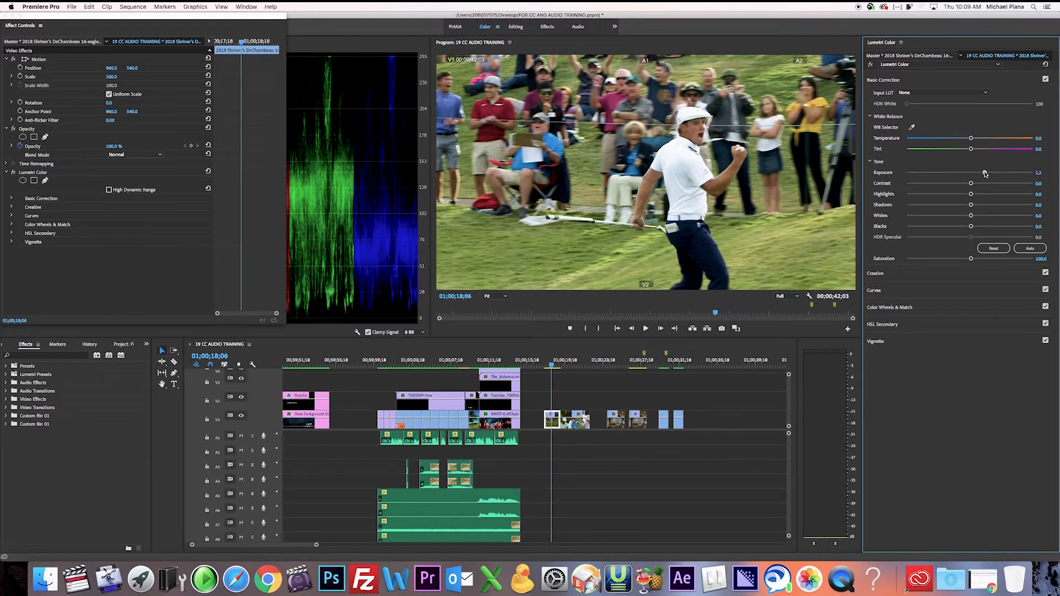
left_click_drag(992, 186, 999, 185)
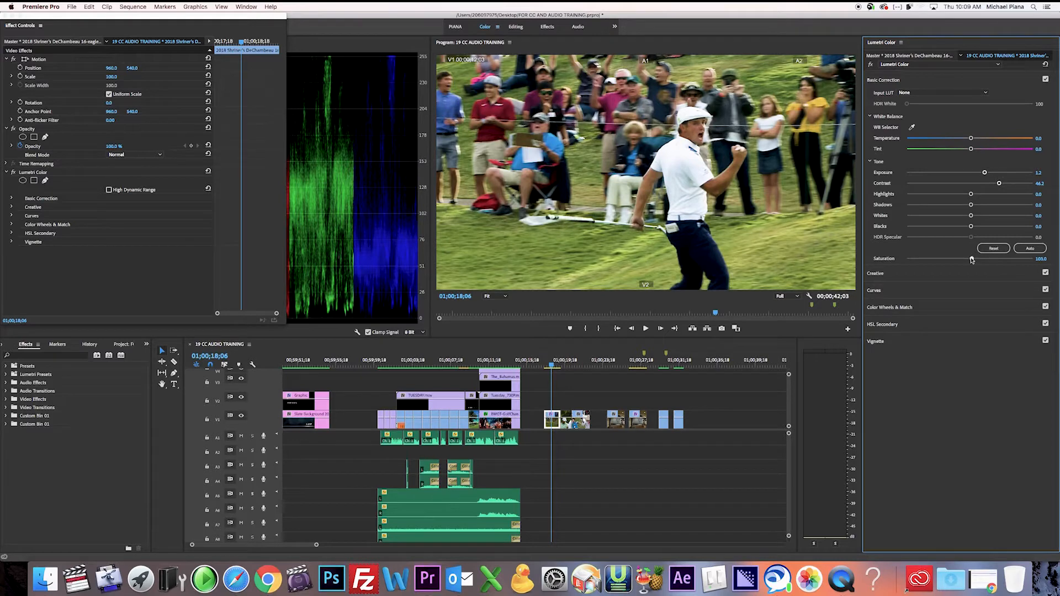
left_click_drag(971, 258, 977, 259)
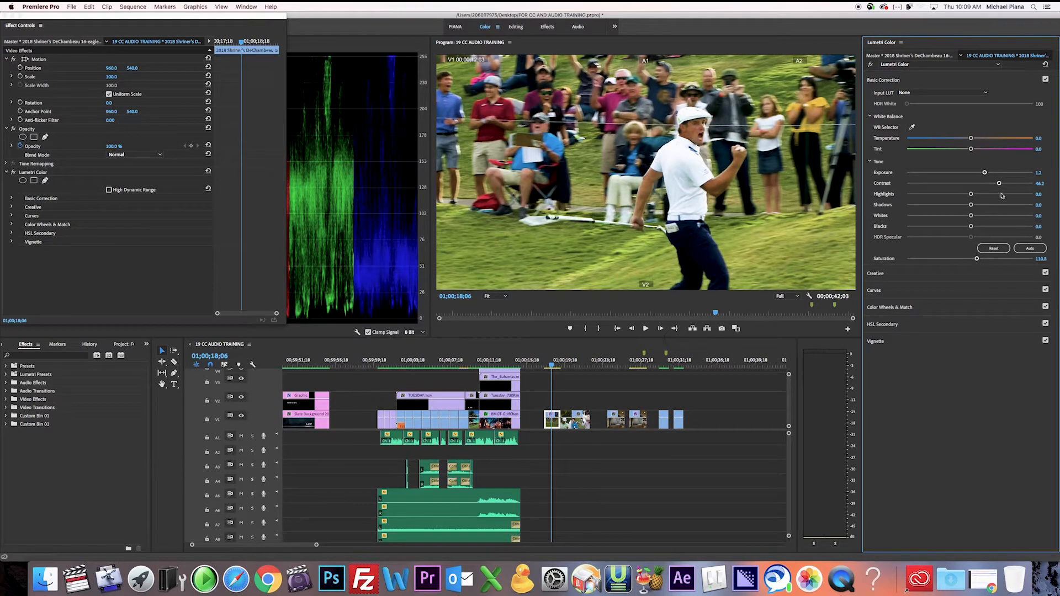
left_click_drag(1000, 184, 995, 186)
Apply the BROADCAST SAFE NEW preset to the first golf clip with its Clip Level at 100 IRE (SMPTE range).
left_click(6, 366)
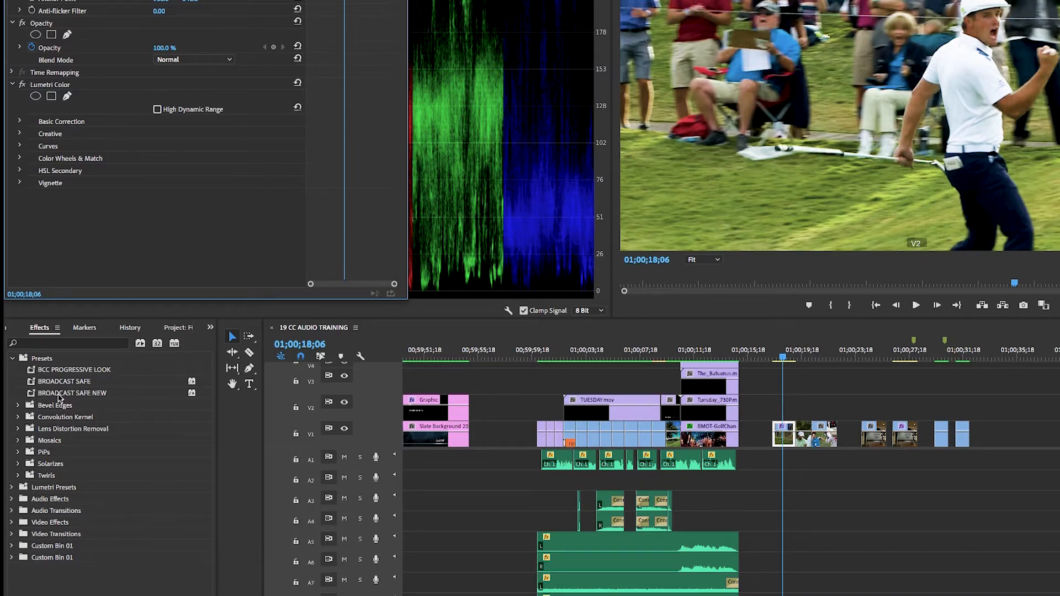
left_click(33, 397)
left_click_drag(33, 396, 45, 247)
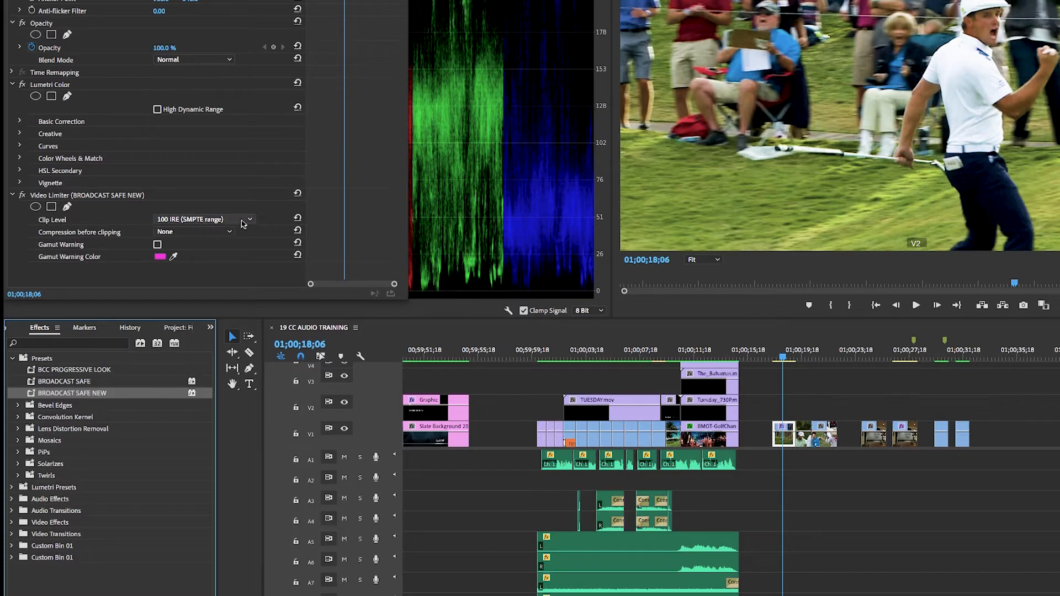
left_click(251, 222)
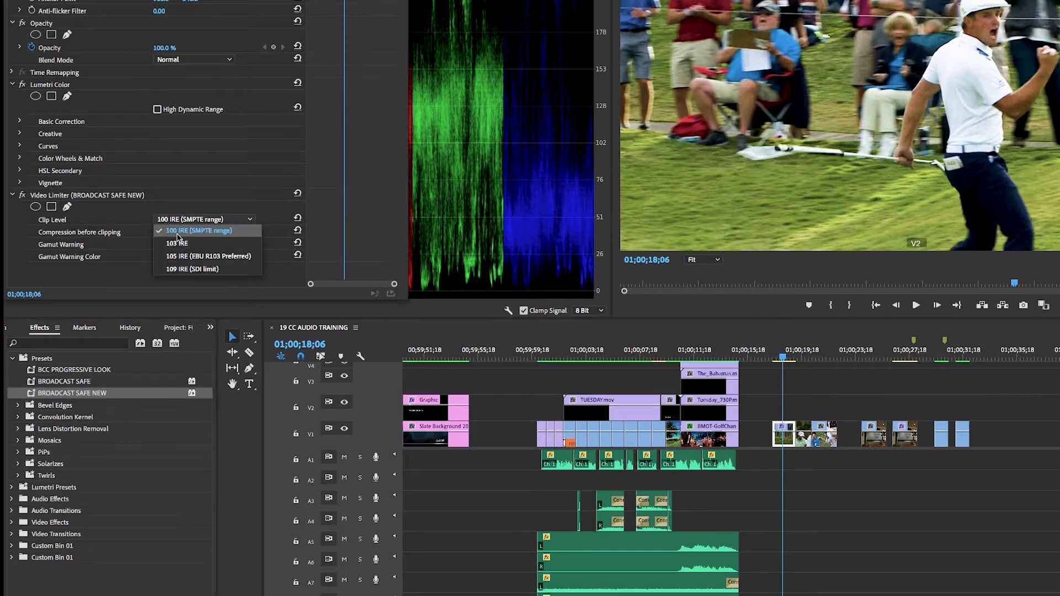
left_click(224, 234)
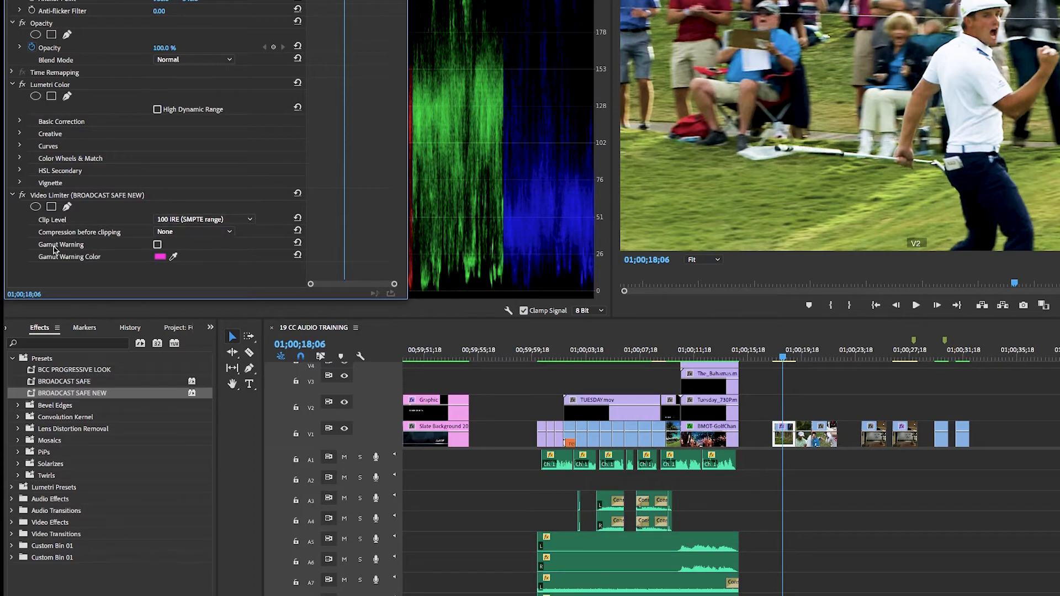
Turn on the Video Limiter's Gamut Warning for the first golf clip, toggling it to compare the flagged areas.
left_click(157, 244)
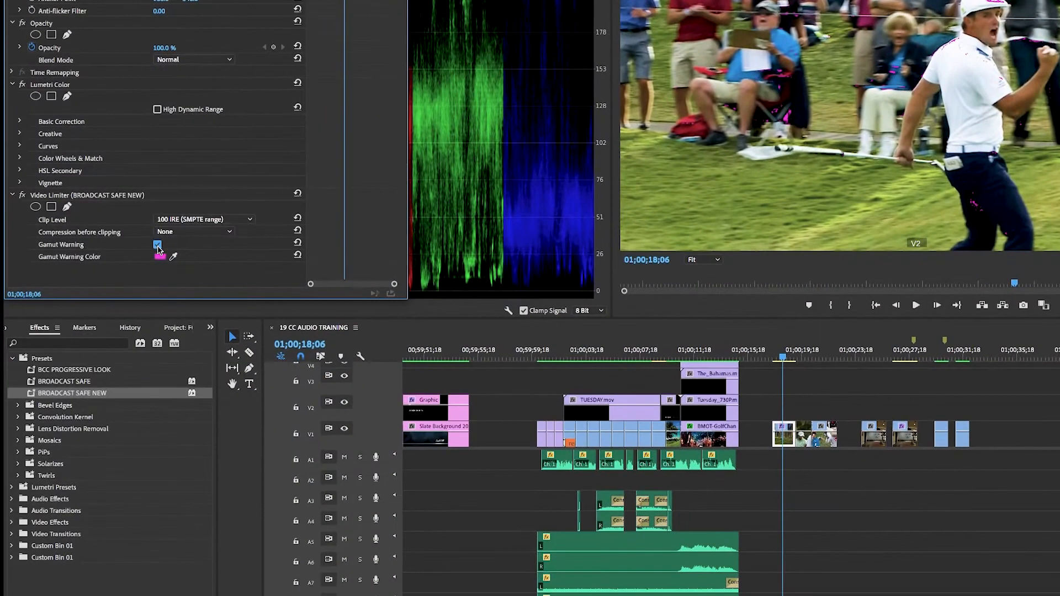
left_click(135, 260)
left_click(158, 245)
left_click(158, 245)
left_click(157, 245)
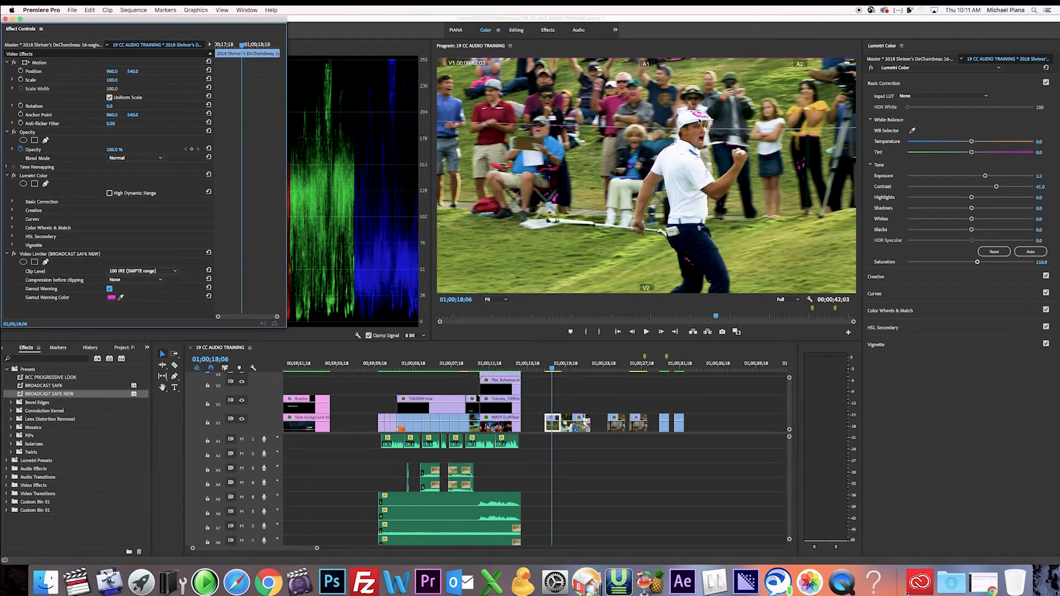
Set the first golf clip's Whites to -18.7 and Blacks to 1, and turn off its Gamut Warning.
left_click_drag(971, 218, 965, 221)
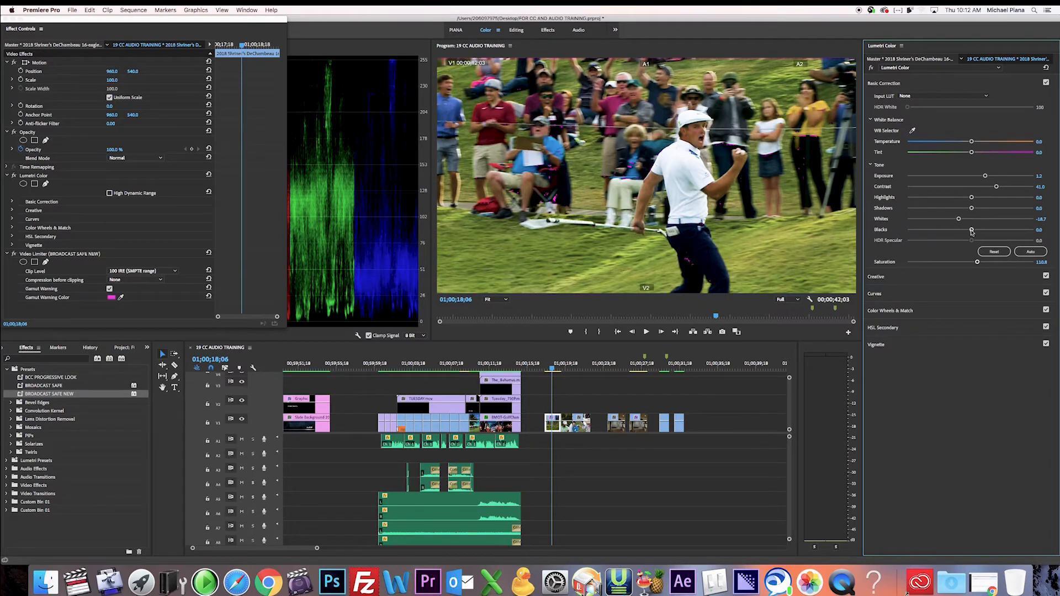
left_click_drag(972, 233, 971, 233)
left_click(1045, 229)
type("1")
key("Return")
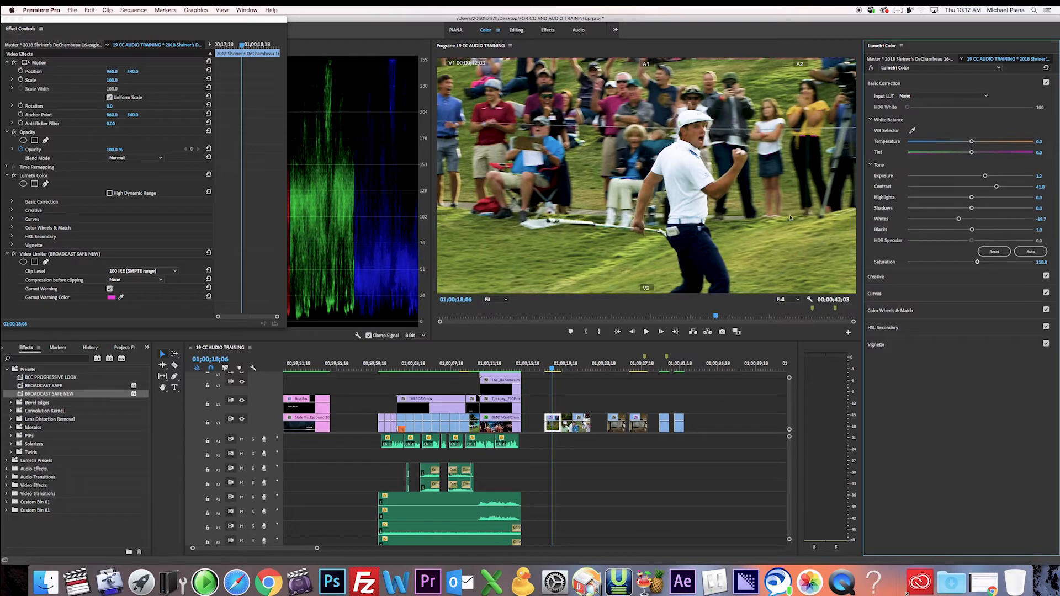
left_click(110, 289)
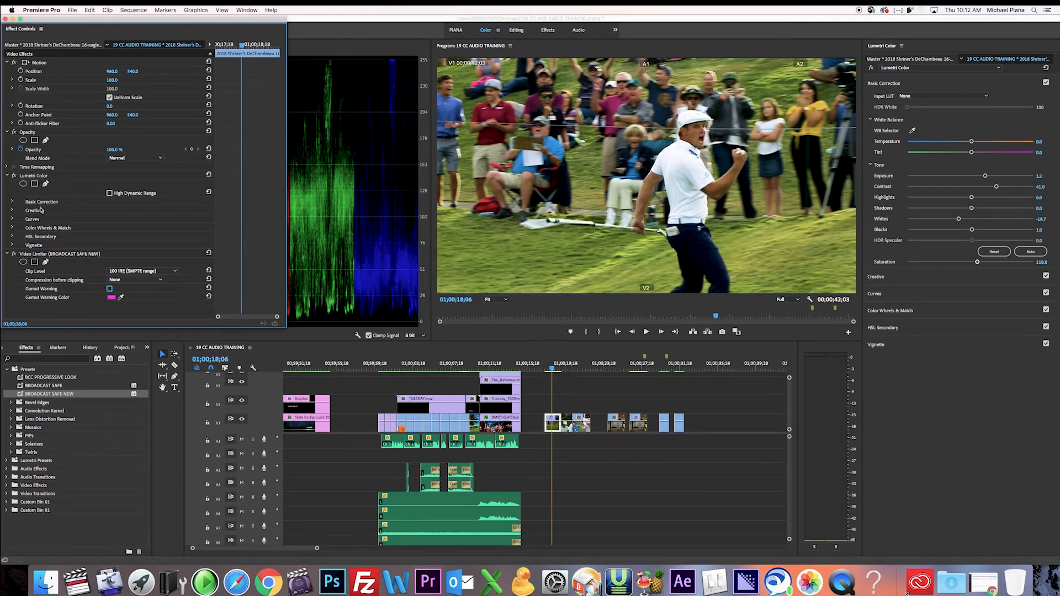
Grade the second golf clip with Contrast 33.8, Saturation 125.2 and Temperature -8.9.
left_click(563, 365)
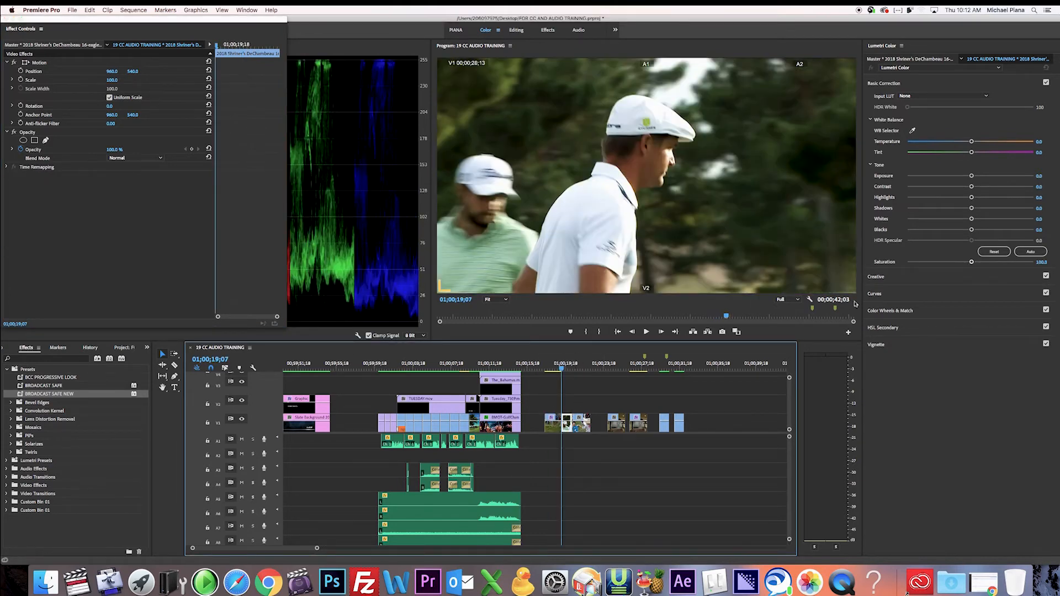
left_click(994, 188)
left_click_drag(992, 188, 991, 189)
left_click(987, 262)
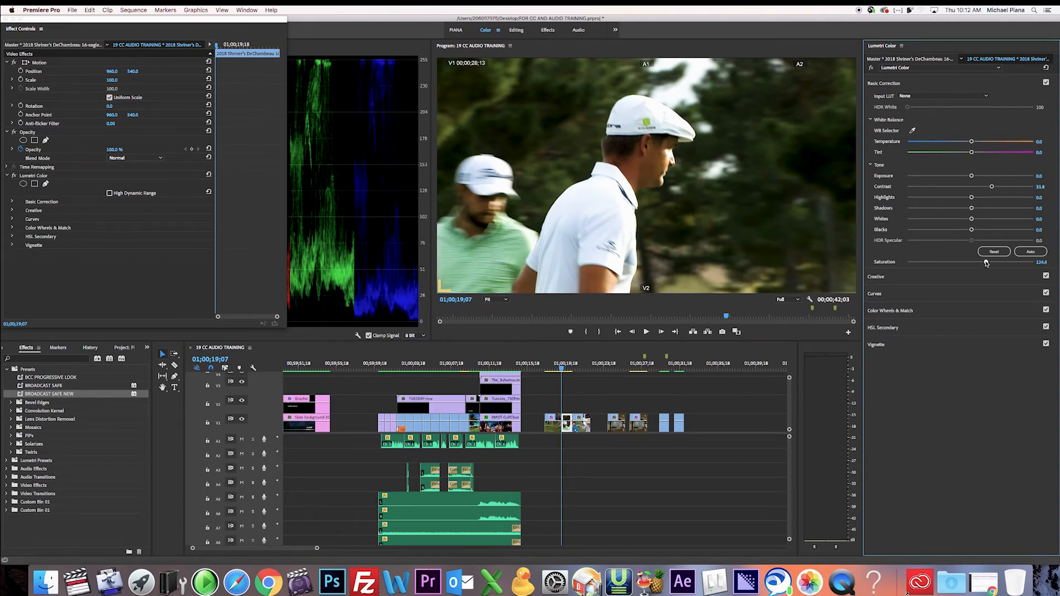
left_click_drag(972, 142, 965, 143)
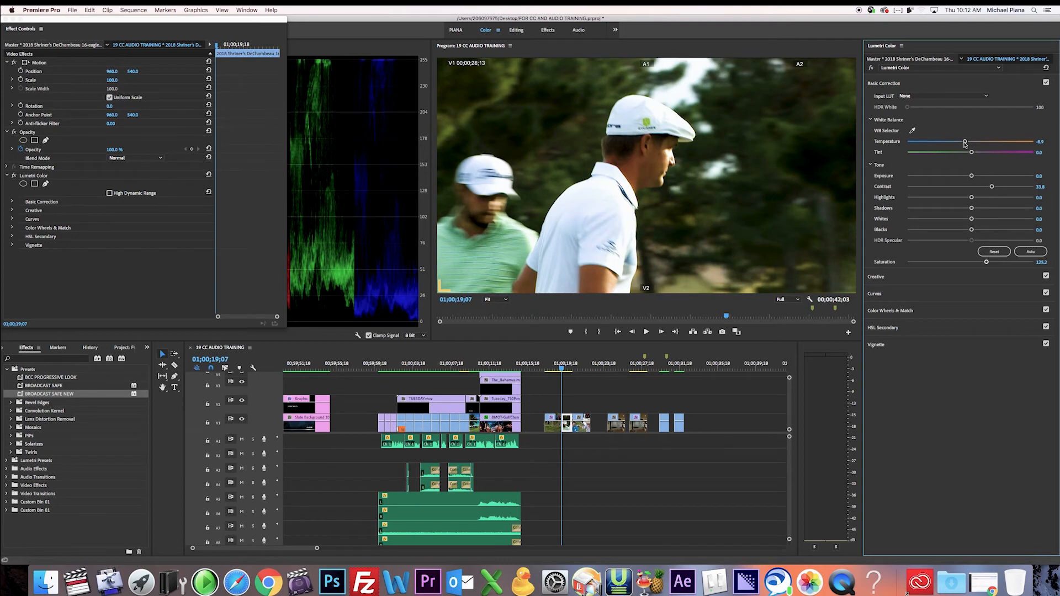
Apply the BROADCAST SAFE NEW preset to the second golf clip and lower Whites to -26.6, showing the Gamut Warning only while adjusting.
left_click_drag(22, 395, 28, 285)
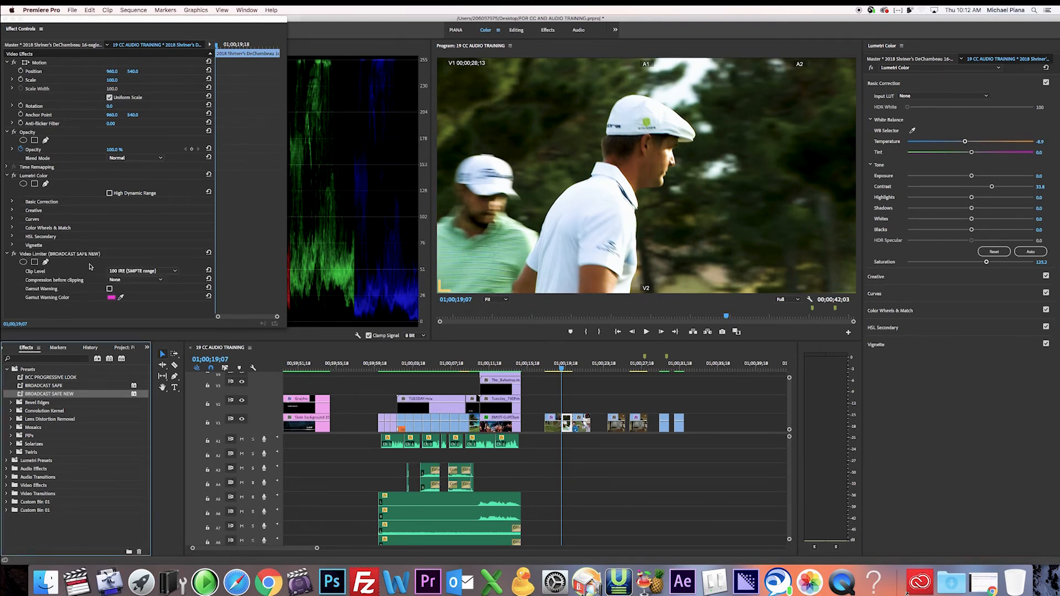
left_click(110, 288)
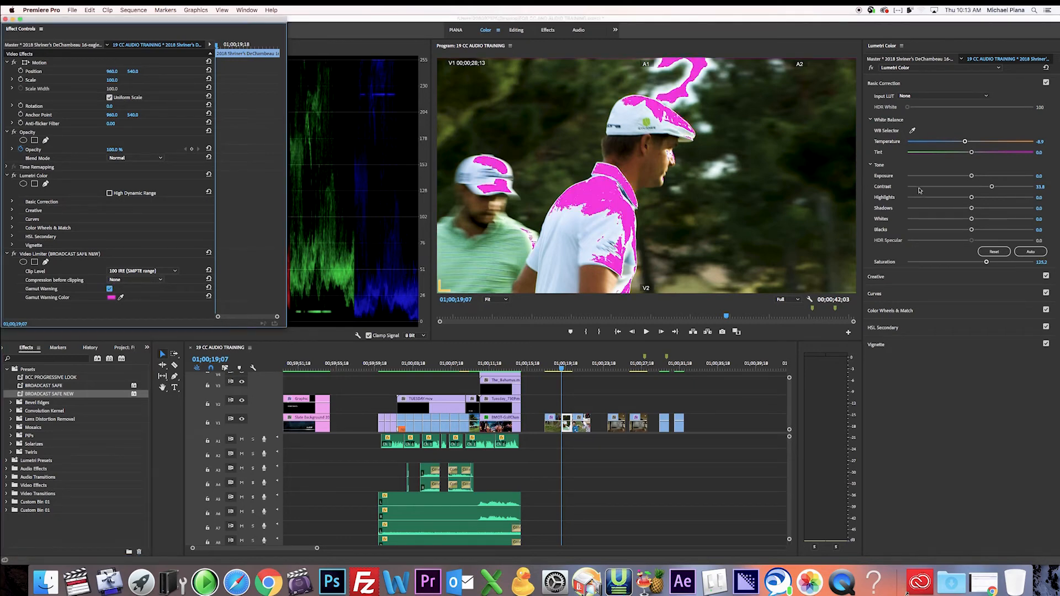
left_click_drag(971, 219, 952, 221)
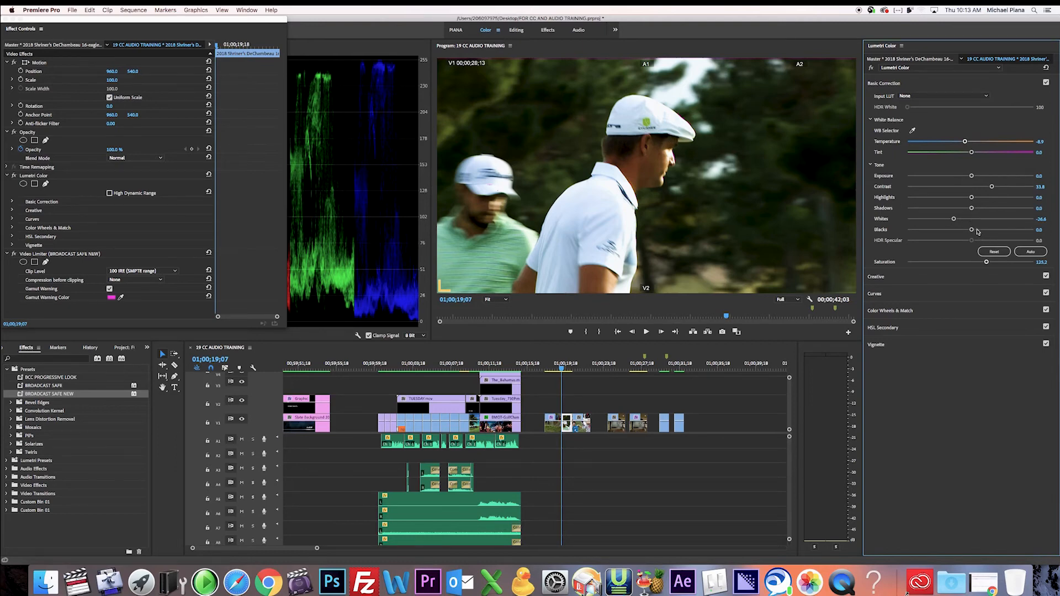
left_click(110, 289)
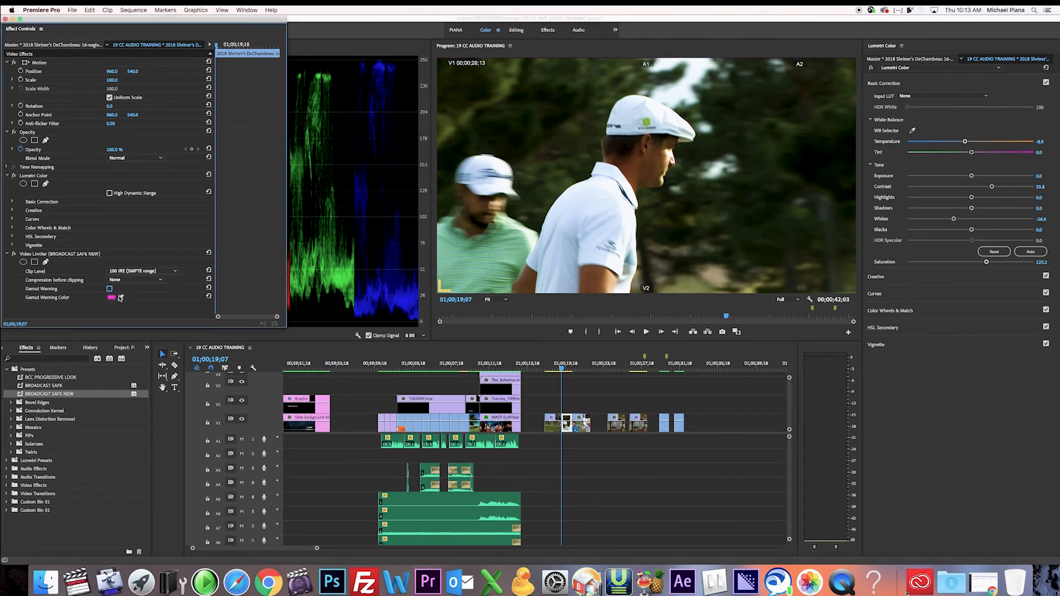
Grade the third golf clip, showing the UNLV mascot, with Contrast 32.5 and Saturation about 128.
left_click(580, 368)
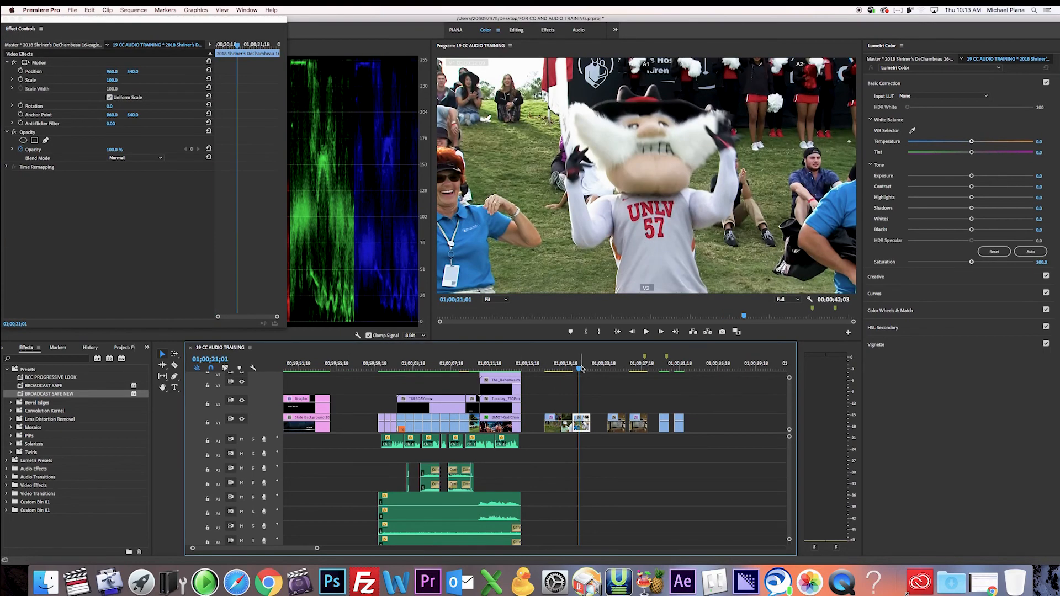
left_click(583, 368)
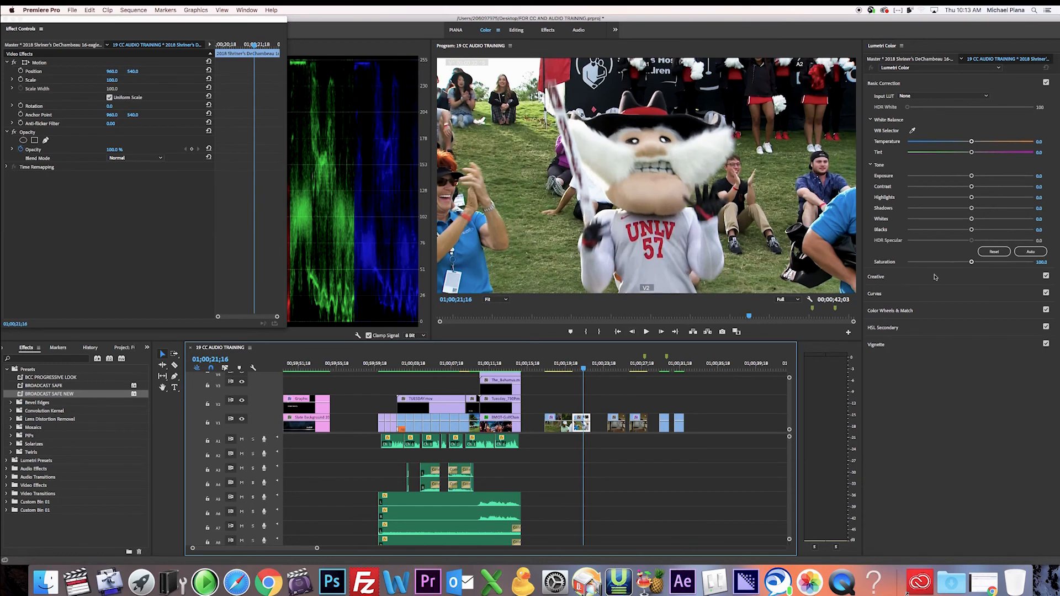
left_click(991, 186)
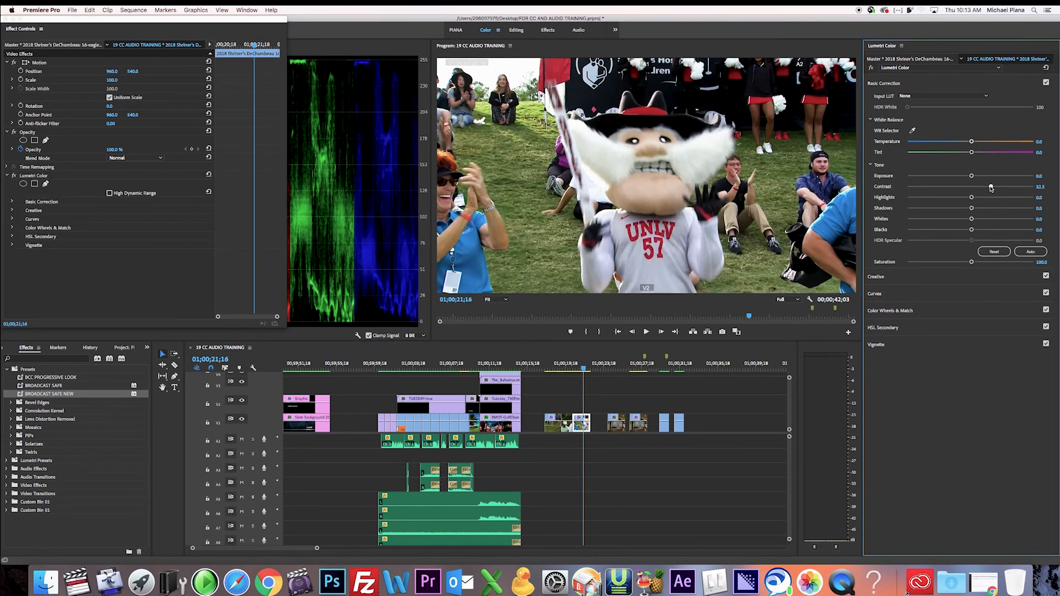
left_click(986, 264)
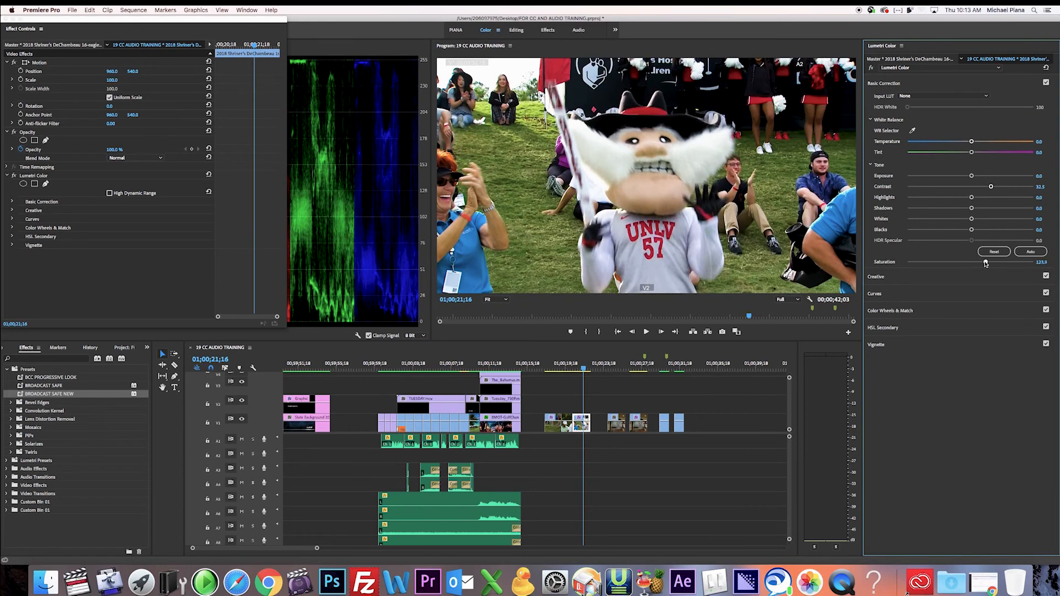
left_click_drag(986, 263, 989, 264)
Apply the BROADCAST SAFE NEW preset to the mascot clip and set Blacks to 1, showing the Gamut Warning only while adjusting.
left_click_drag(20, 395, 28, 276)
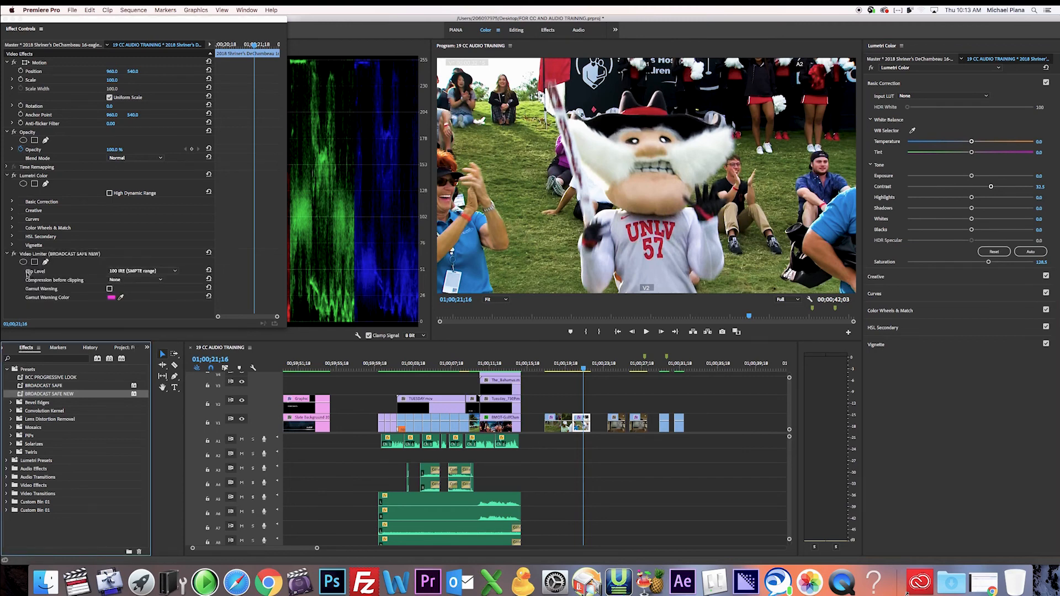
left_click(110, 289)
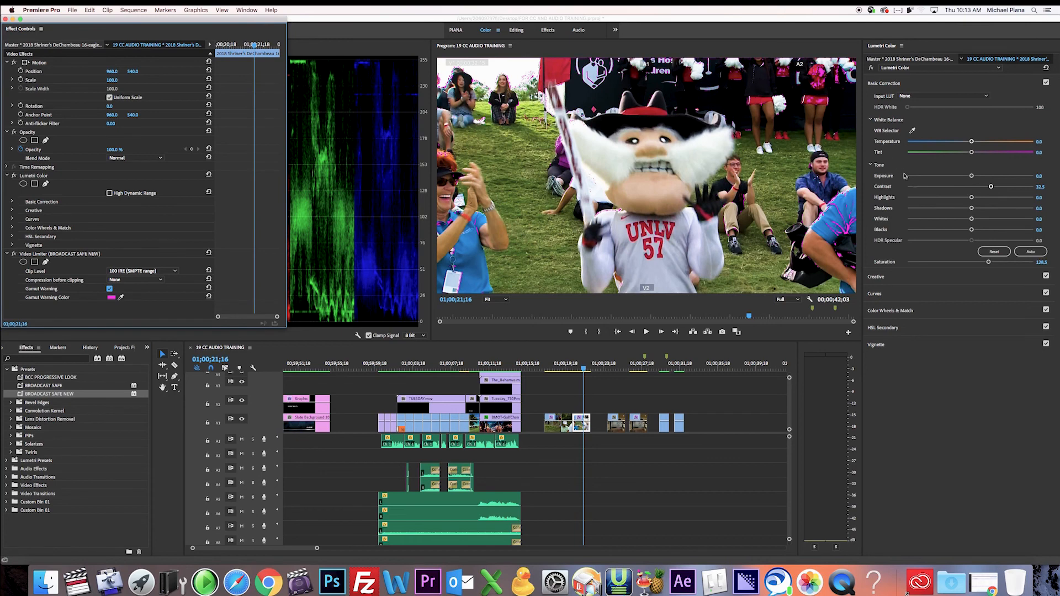
left_click(1041, 229)
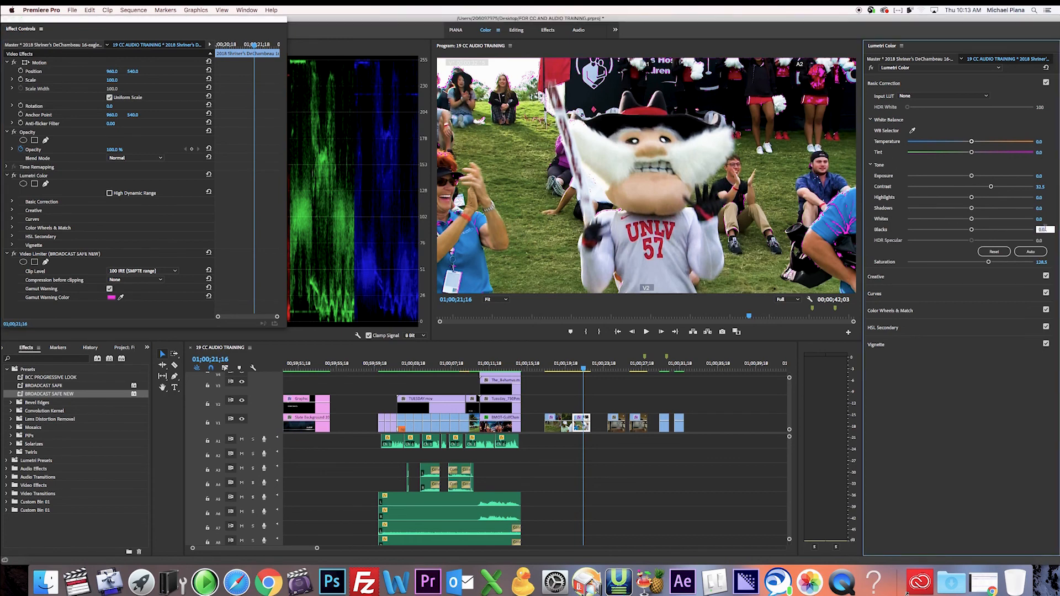
type("1")
key("Return")
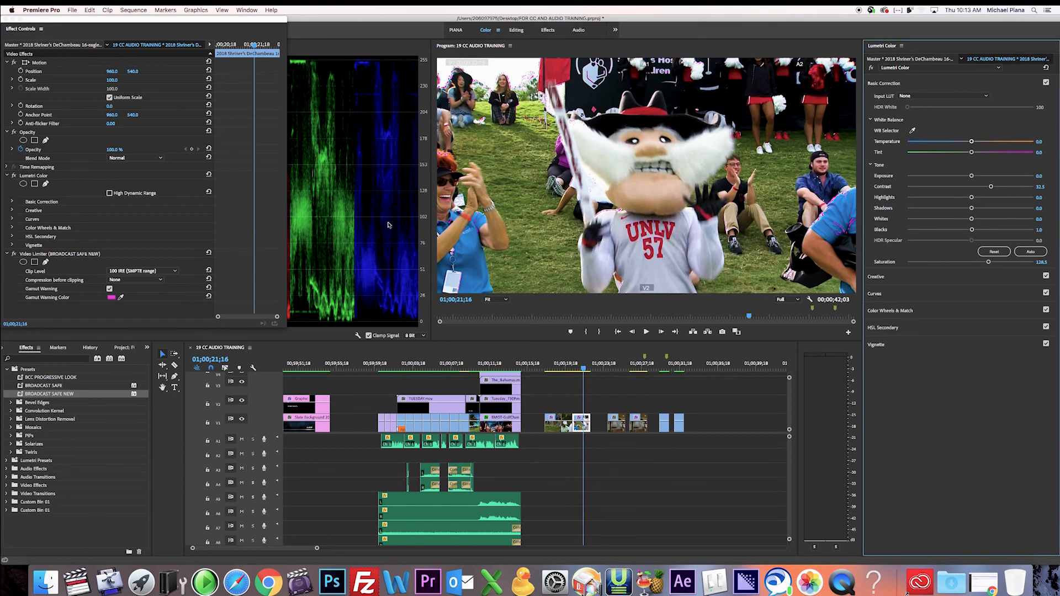
left_click(109, 288)
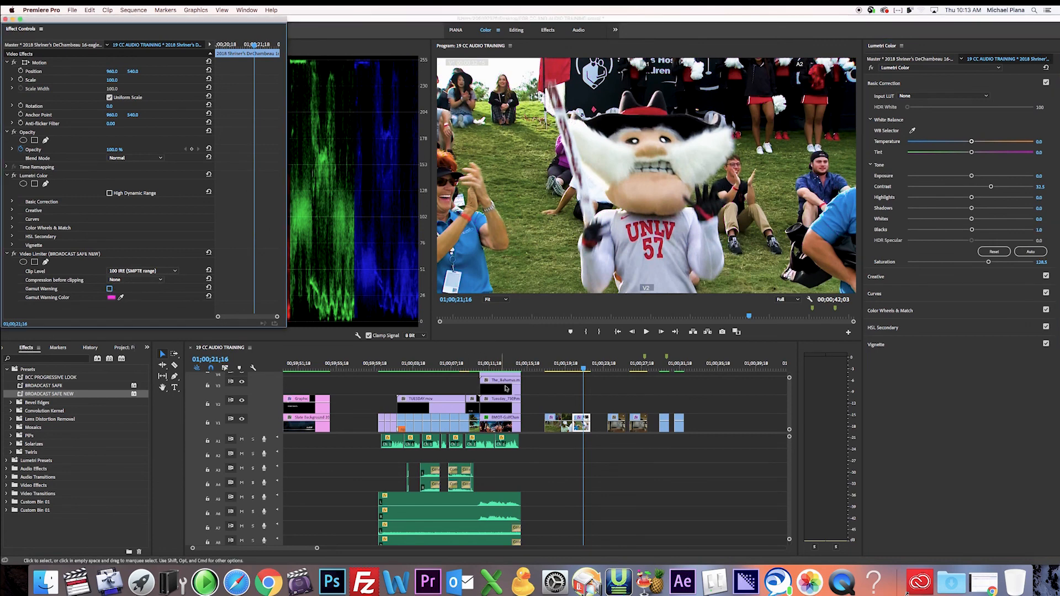
Play back the graded golf clips in the sequence, starting from the first one.
left_click(545, 369)
key("space")
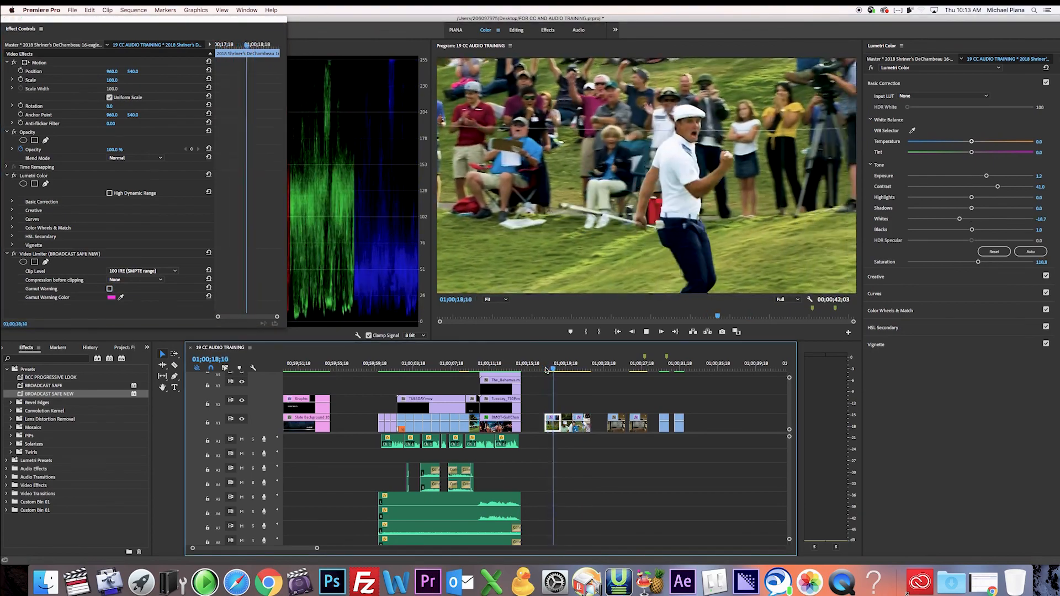